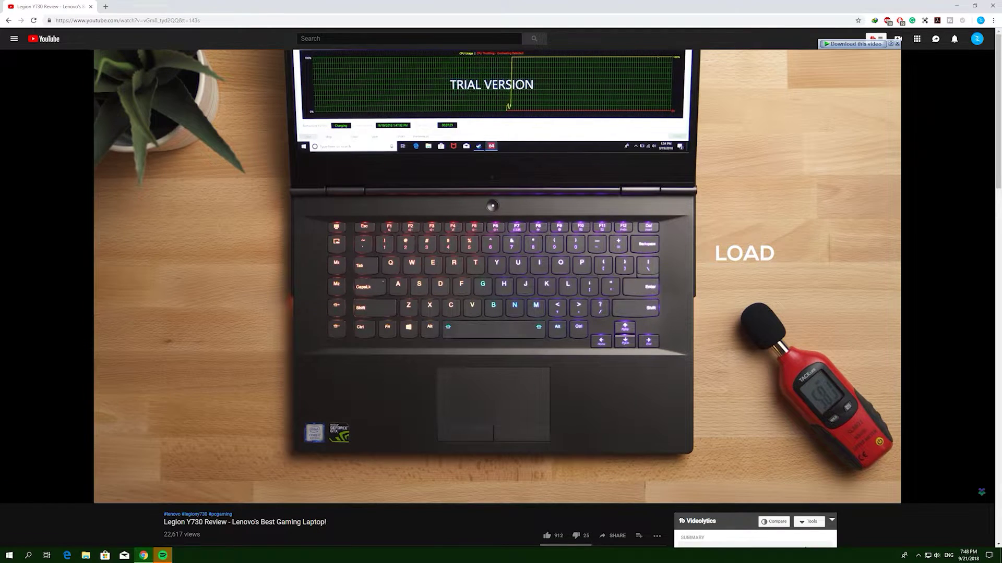
Minimize the YouTube review video and show the Windows desktop with Win+D
key(super+d)
Open Computer Management from This PC's Manage option and move its window toward the screen centre
right_click(19, 19)
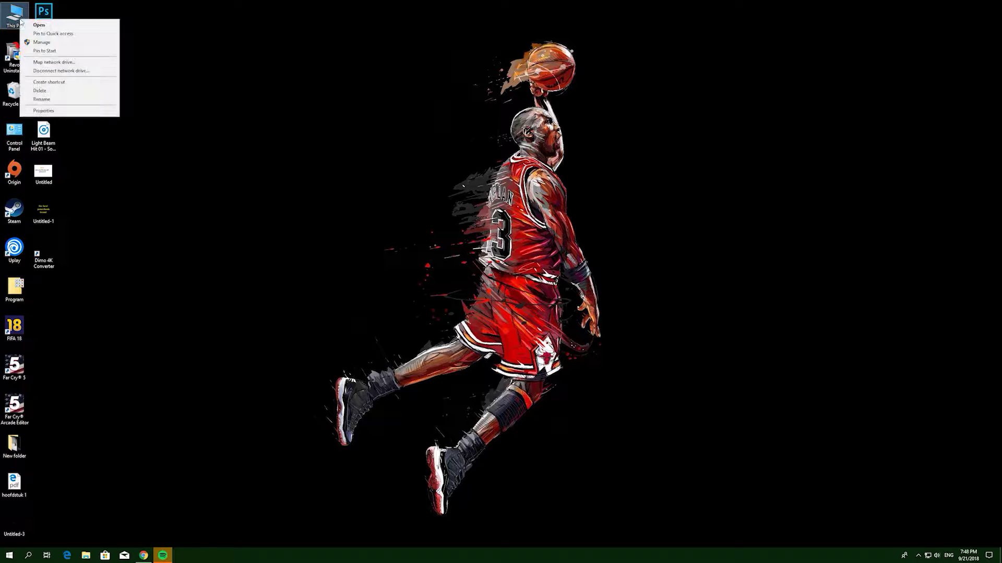
click(52, 43)
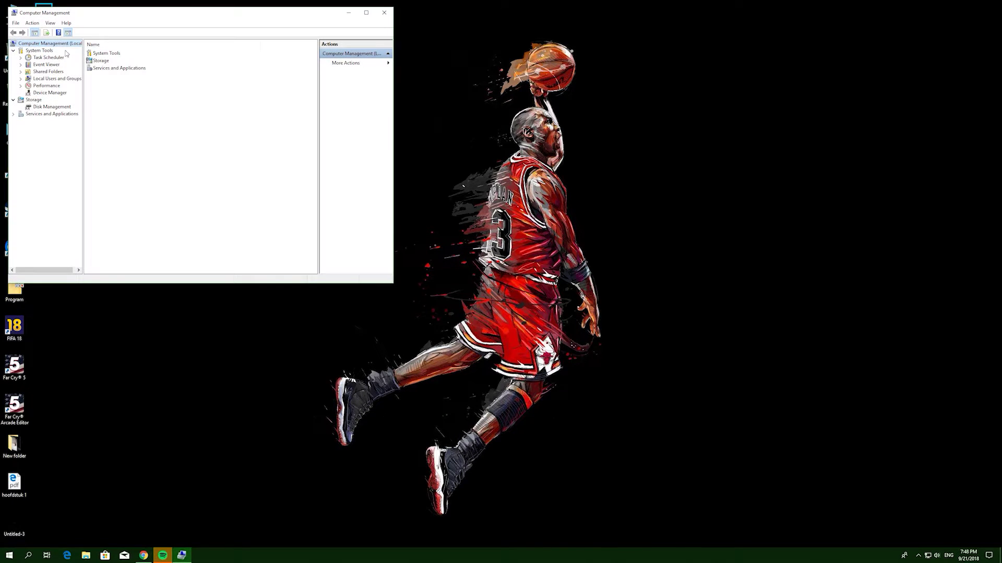
drag(121, 14, 282, 44)
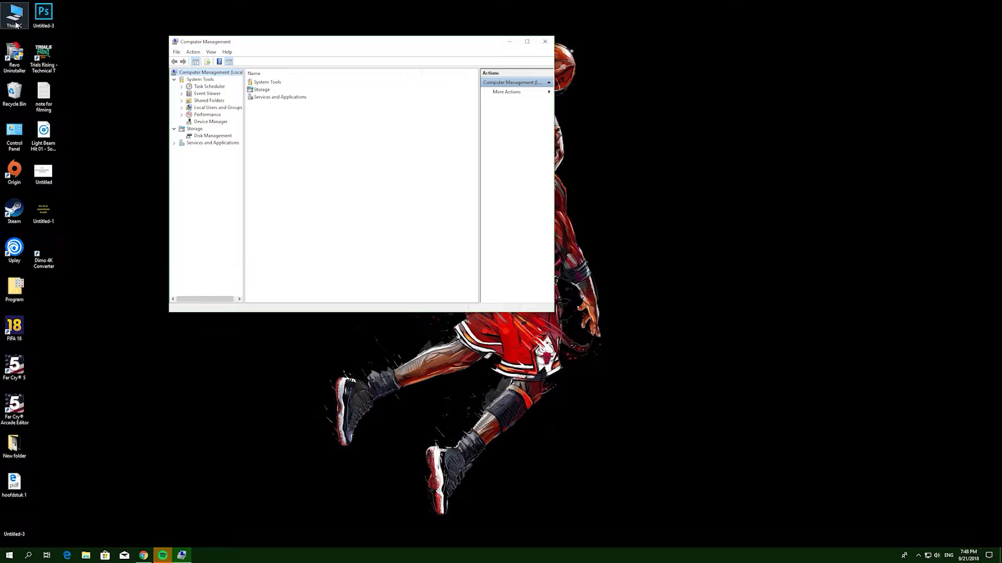
right_click(639, 179)
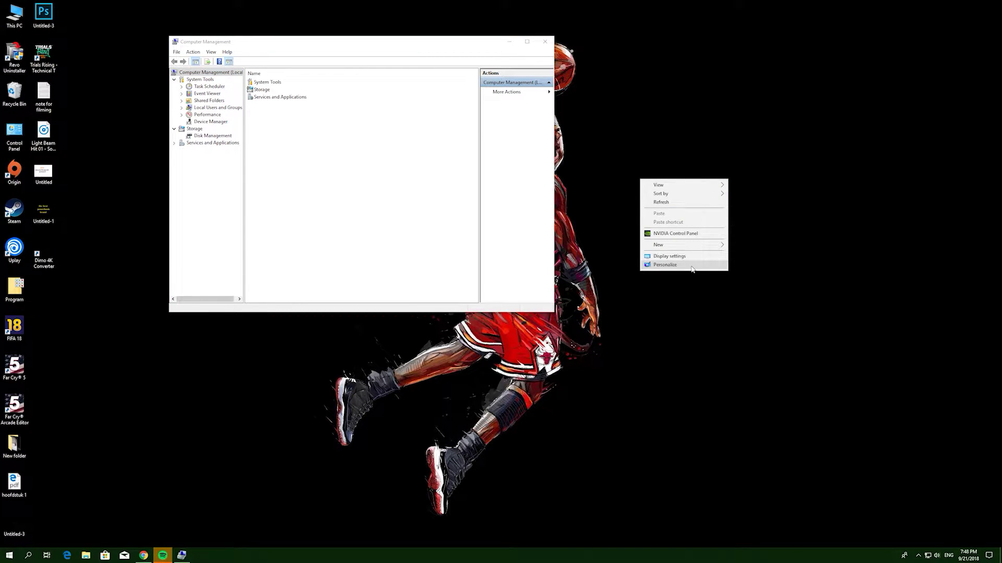
Toggle the Computer desktop icon off and back on in Themes' Desktop icon settings, leaving it enabled
click(692, 267)
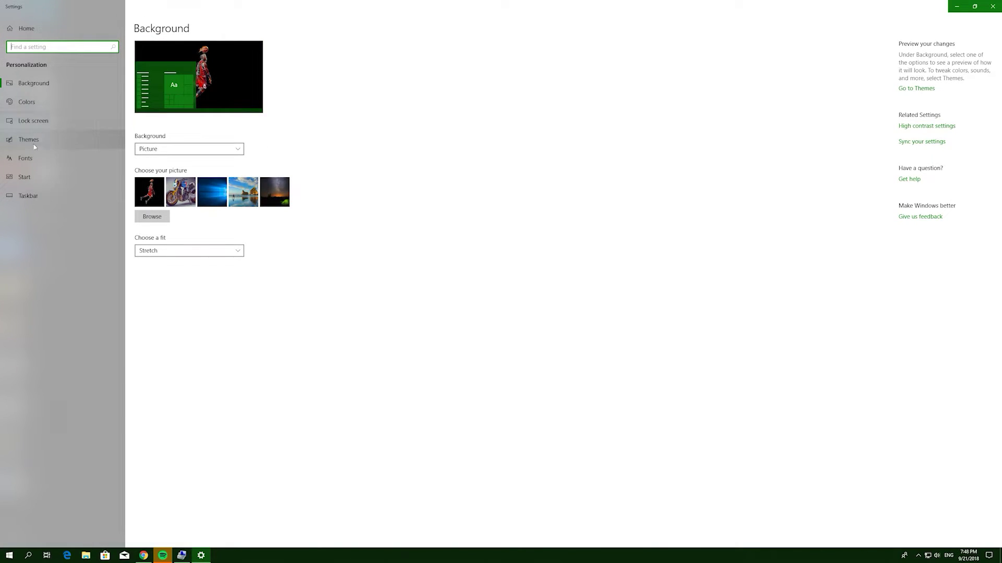
click(35, 146)
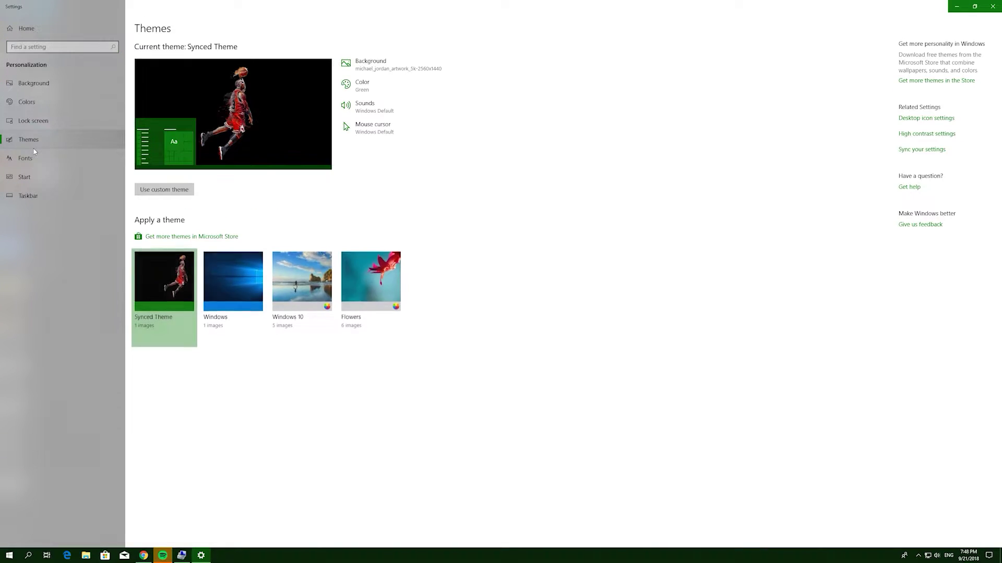
click(920, 120)
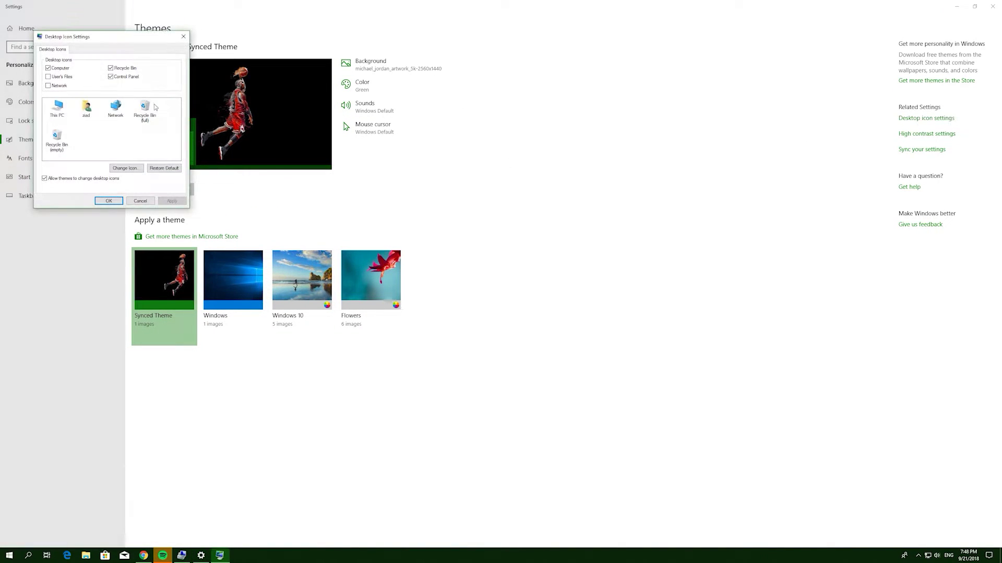
click(48, 68)
click(49, 68)
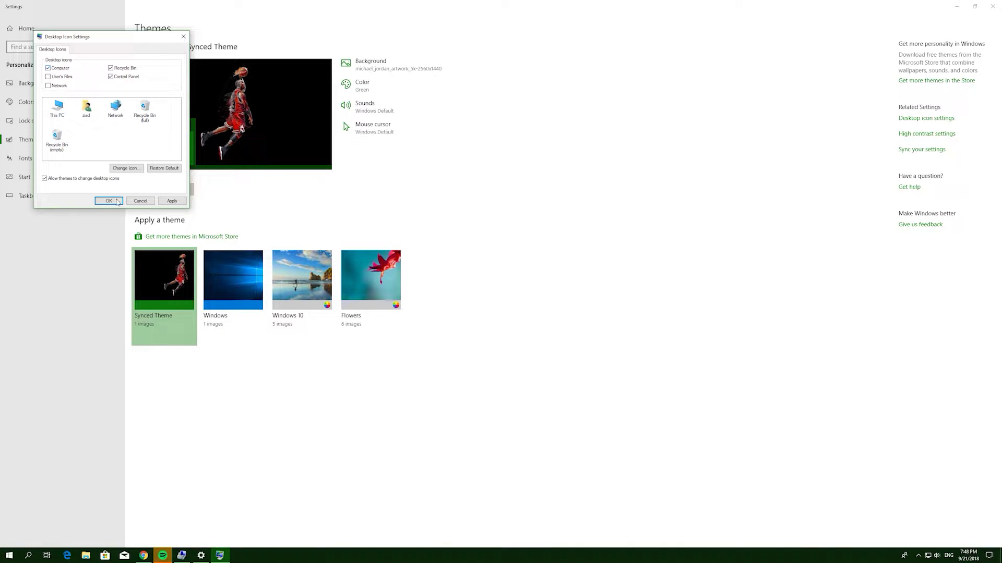
click(150, 203)
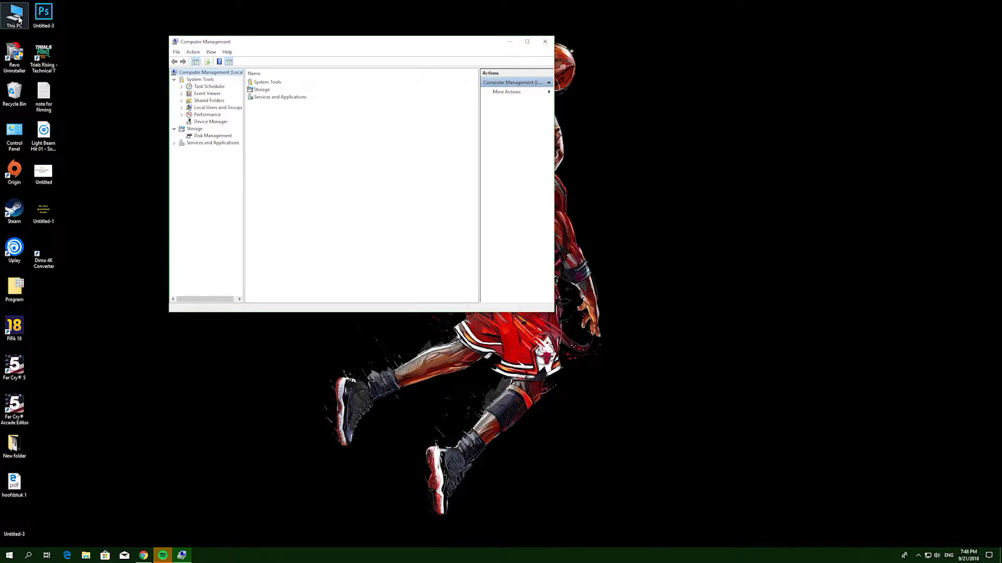
Show the Driver tab of Realtek High Definition Audio's properties under Sound, video and game controllers
drag(315, 45, 398, 49)
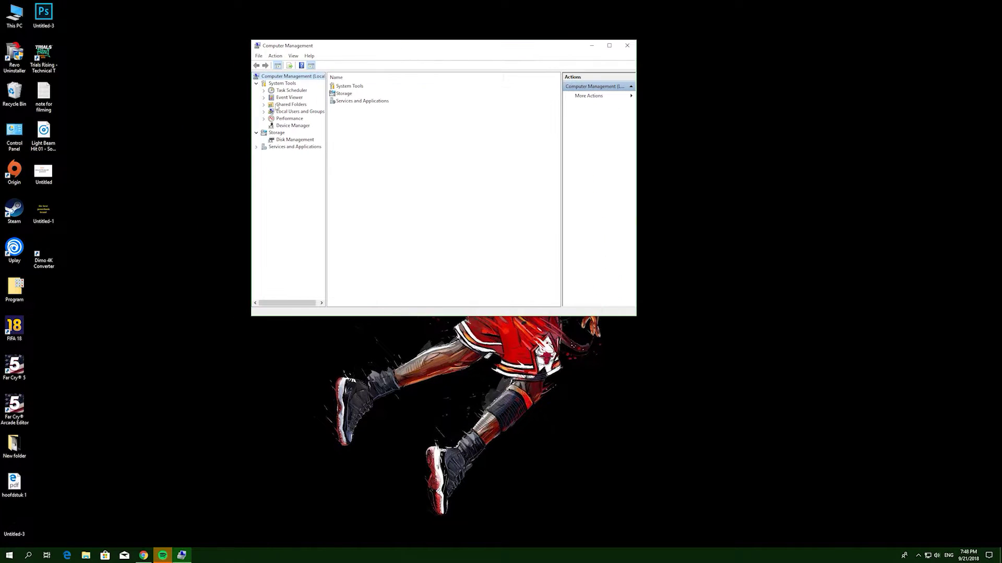
click(293, 126)
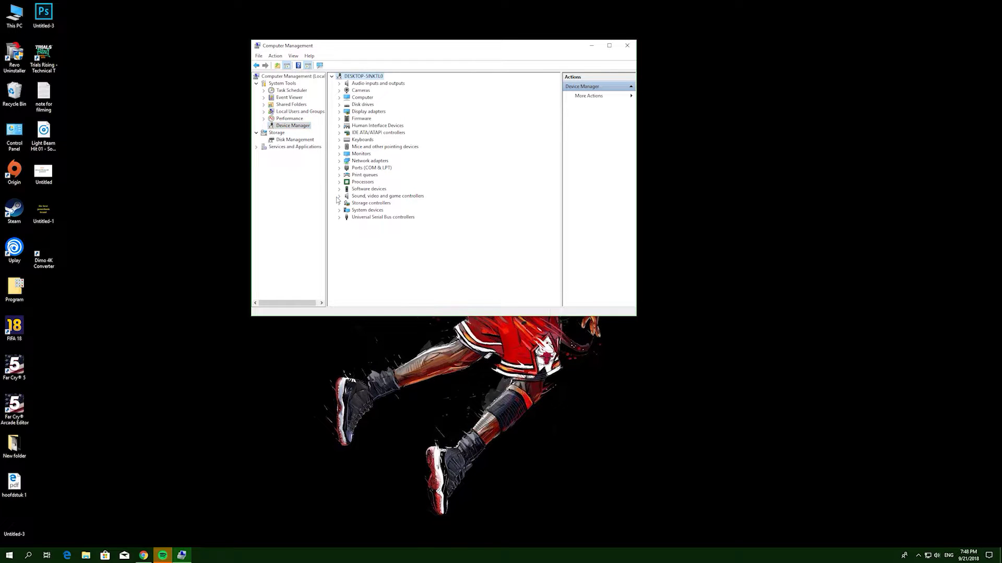
click(340, 197)
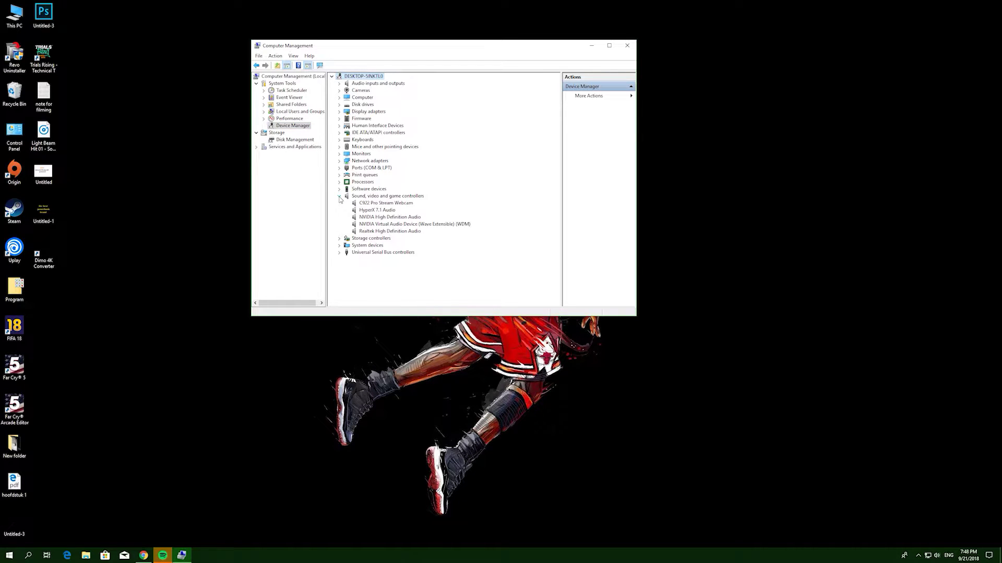
click(389, 231)
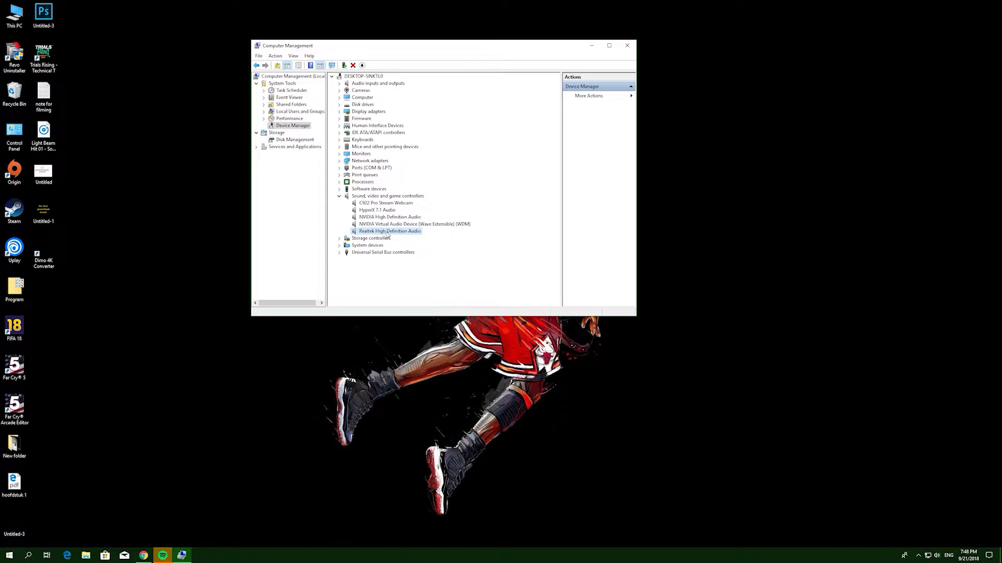
right_click(397, 233)
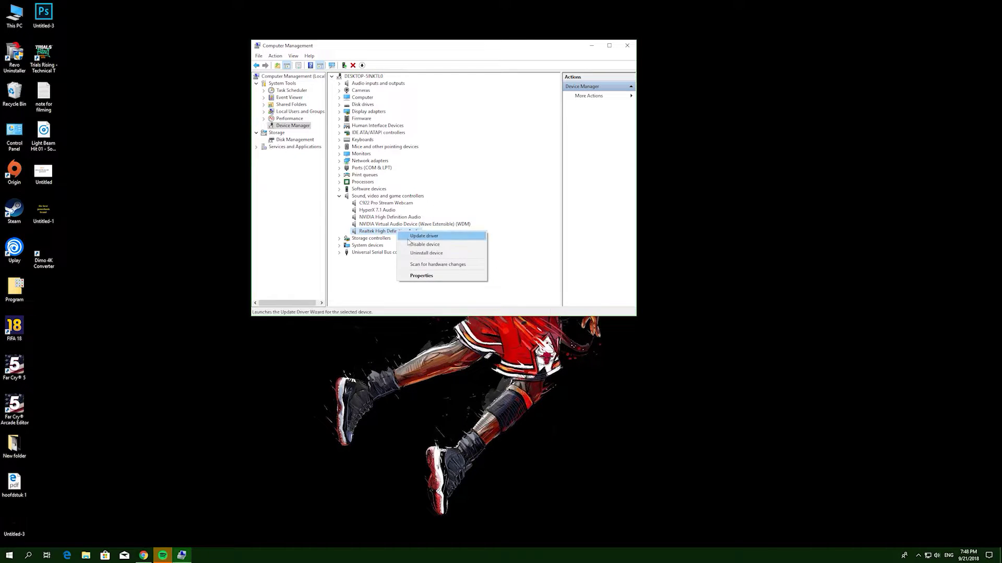
click(428, 275)
click(397, 108)
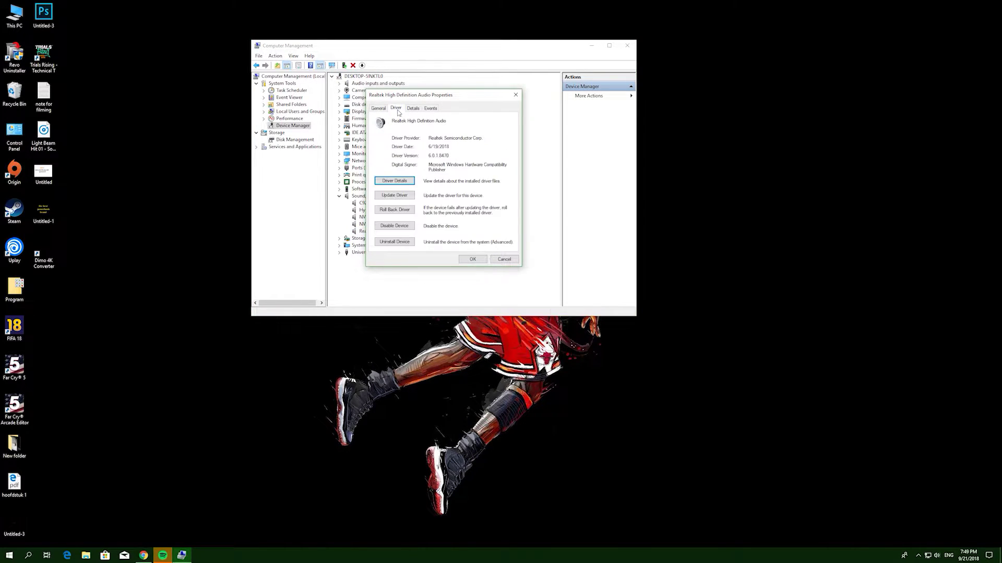
Browse this computer for a driver and select the generic High Definition Audio Device from the list
click(395, 195)
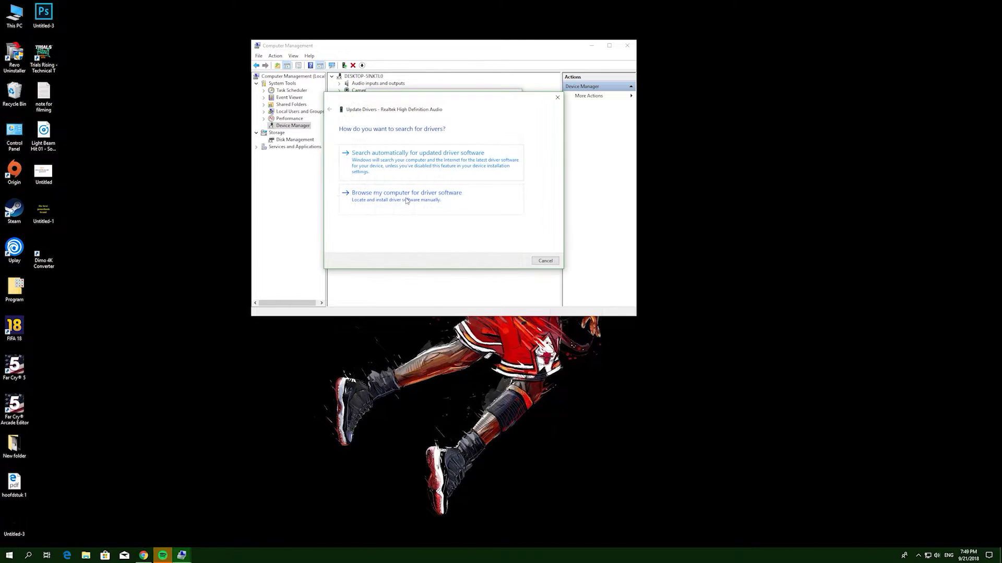
click(473, 208)
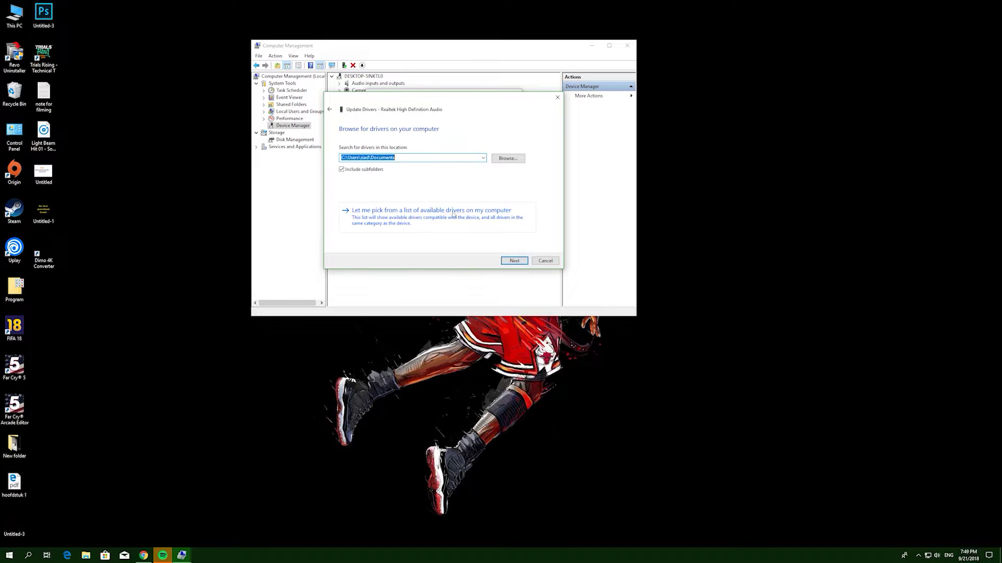
click(477, 225)
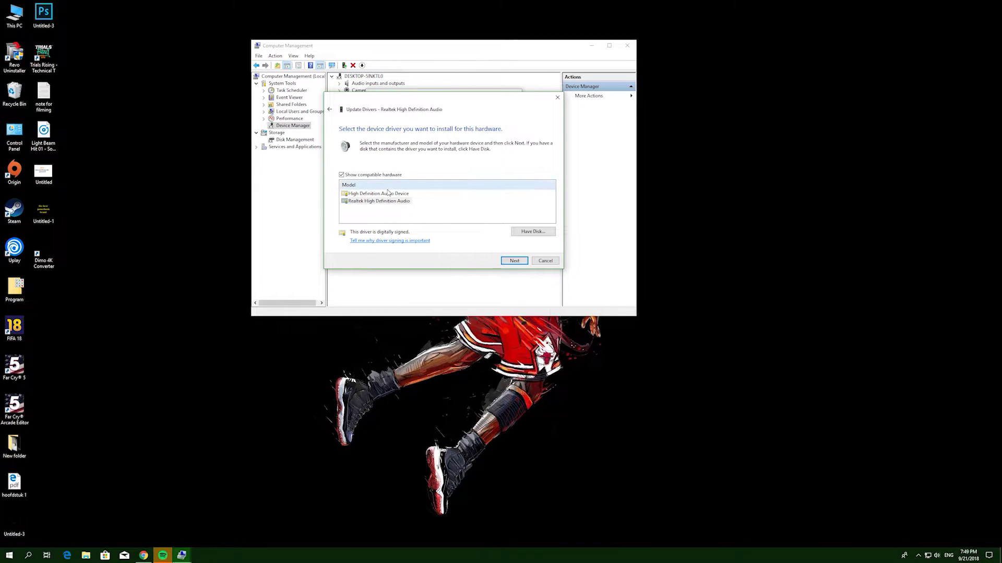
click(396, 194)
click(396, 201)
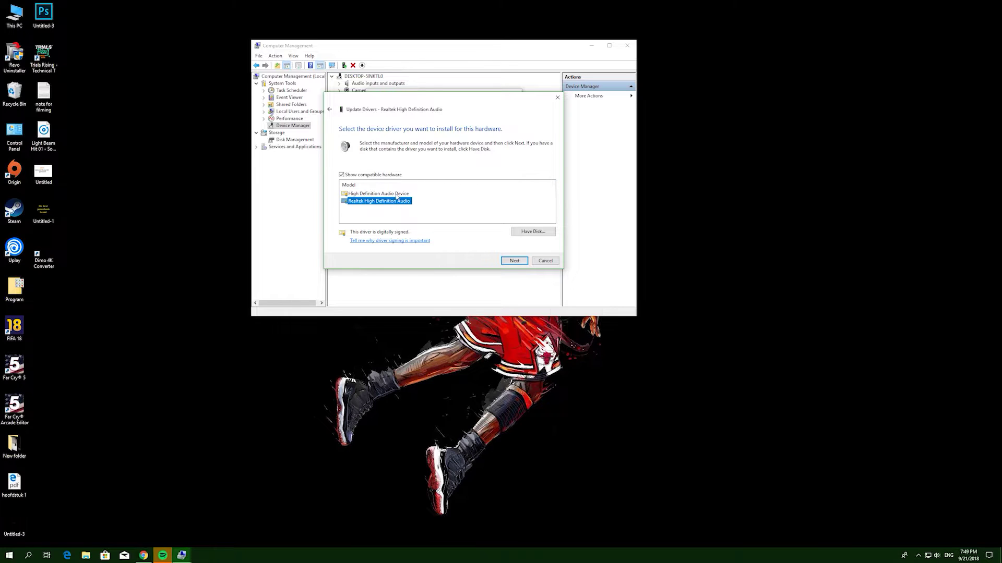
click(396, 194)
click(396, 202)
click(396, 194)
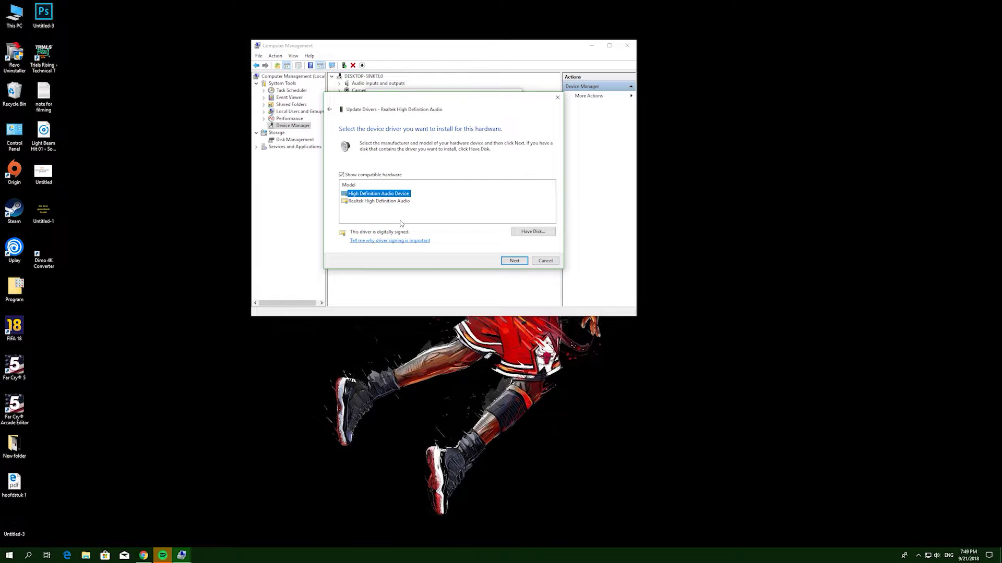
Install the High Definition Audio Device driver, accept the unverified-driver warning, and close the finished wizard
click(515, 261)
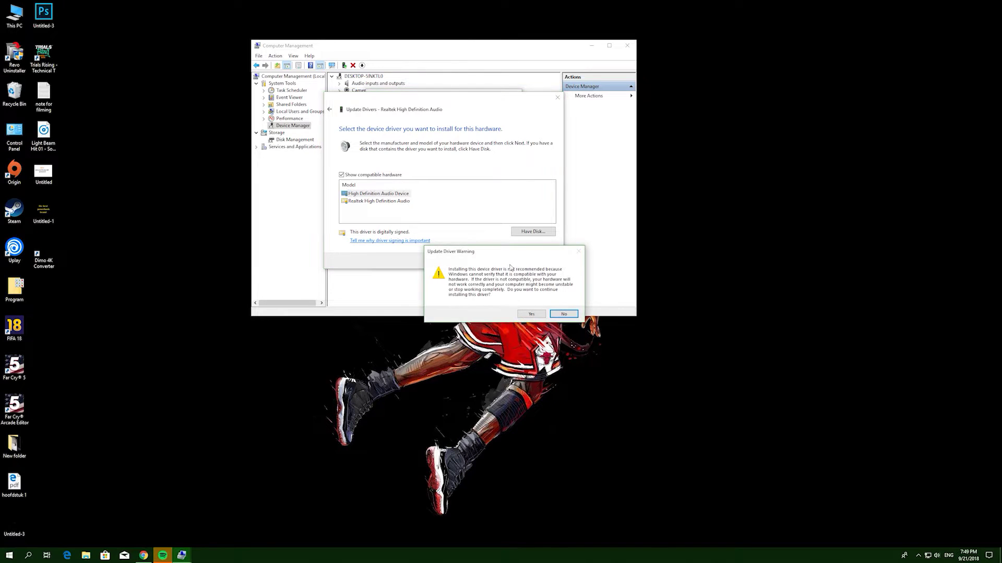
drag(515, 253, 185, 173)
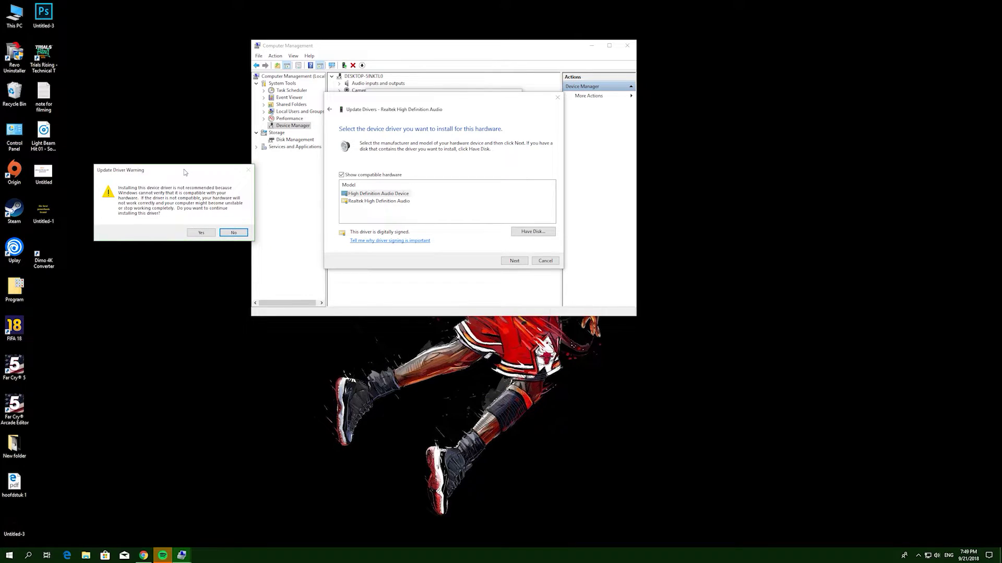
click(204, 231)
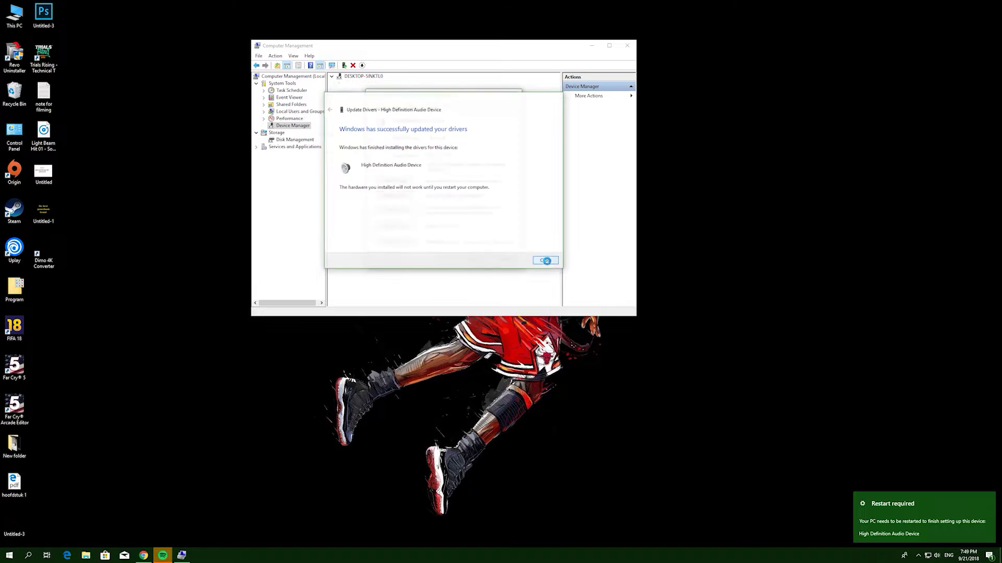
click(547, 261)
Close the audio device's properties dialog
click(474, 260)
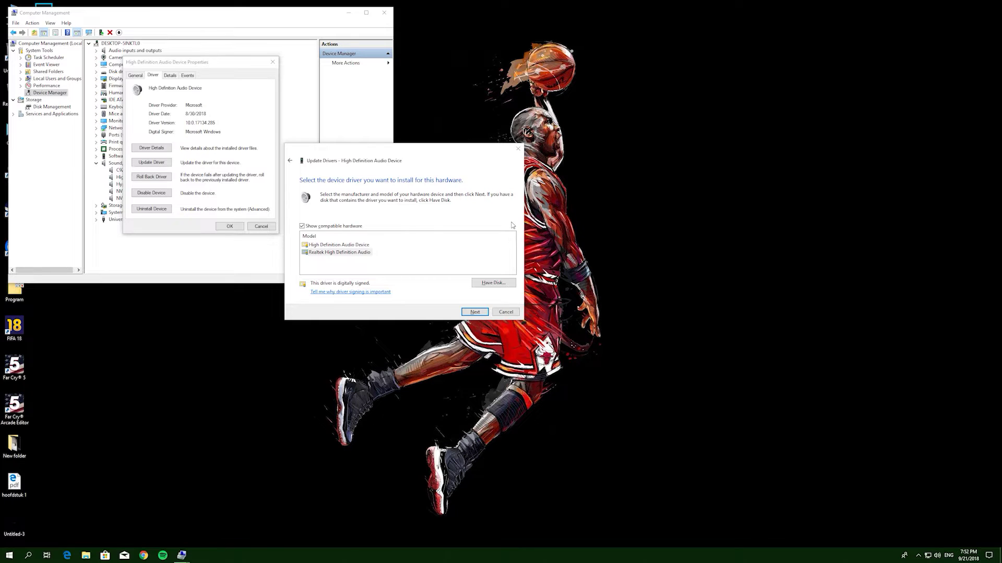
Install Realtek High Definition Audio from the model list, accepting the Update Driver Warning
click(918, 556)
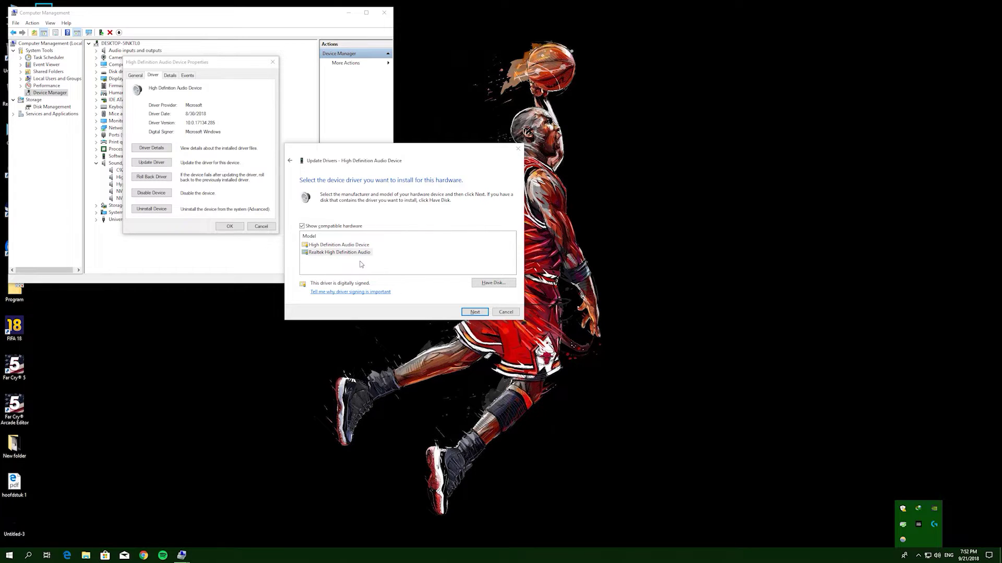
click(357, 253)
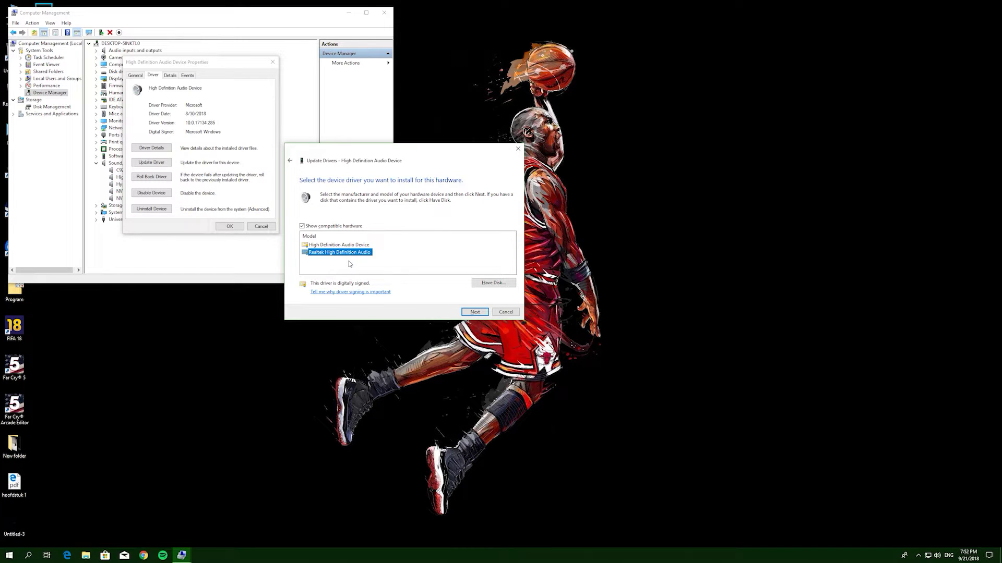
click(476, 313)
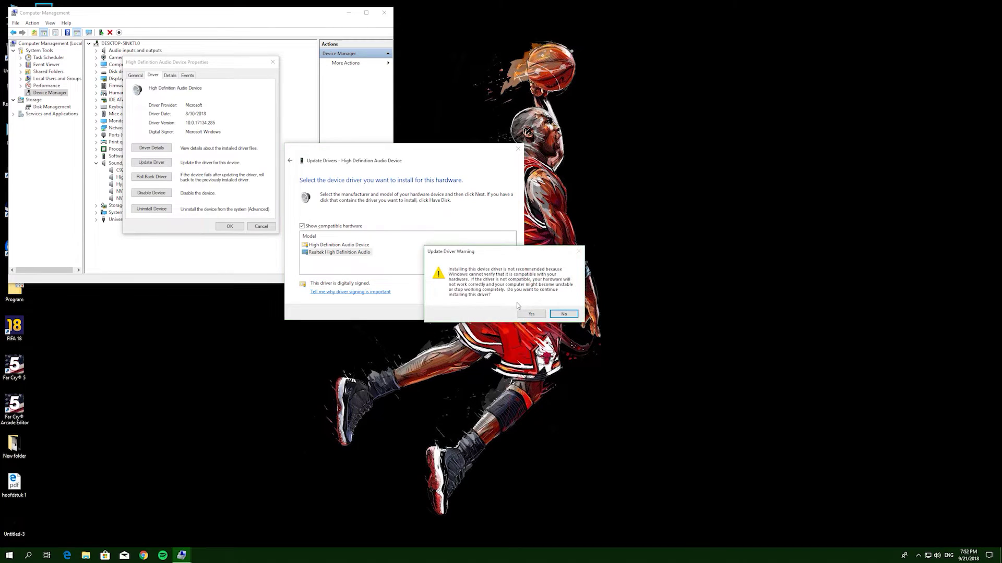
click(530, 315)
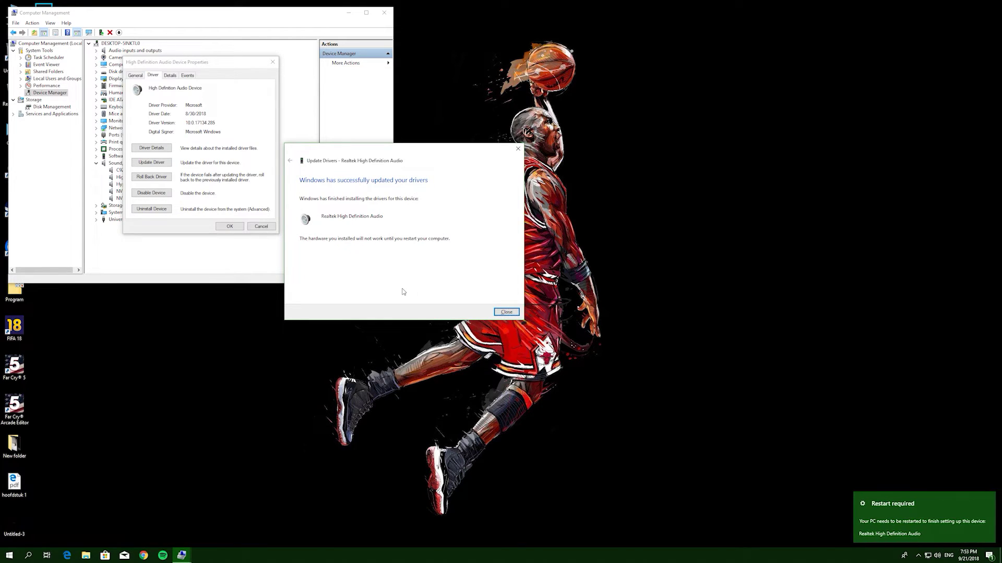
Close the Update Drivers wizard after the successful Realtek driver reinstall
click(505, 312)
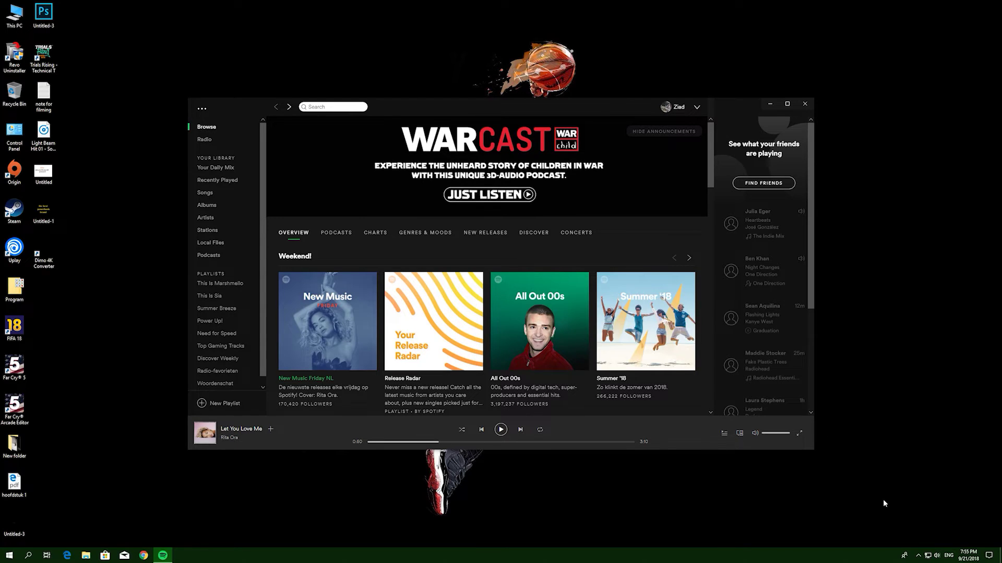
Open the taskbar's hidden notification-area icons while Spotify's Browse page stays open
click(918, 556)
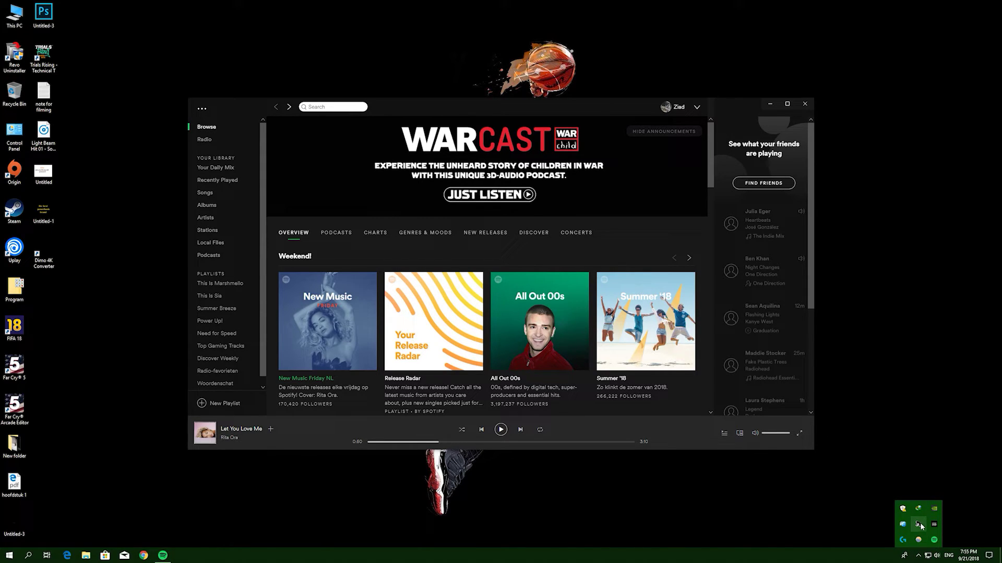